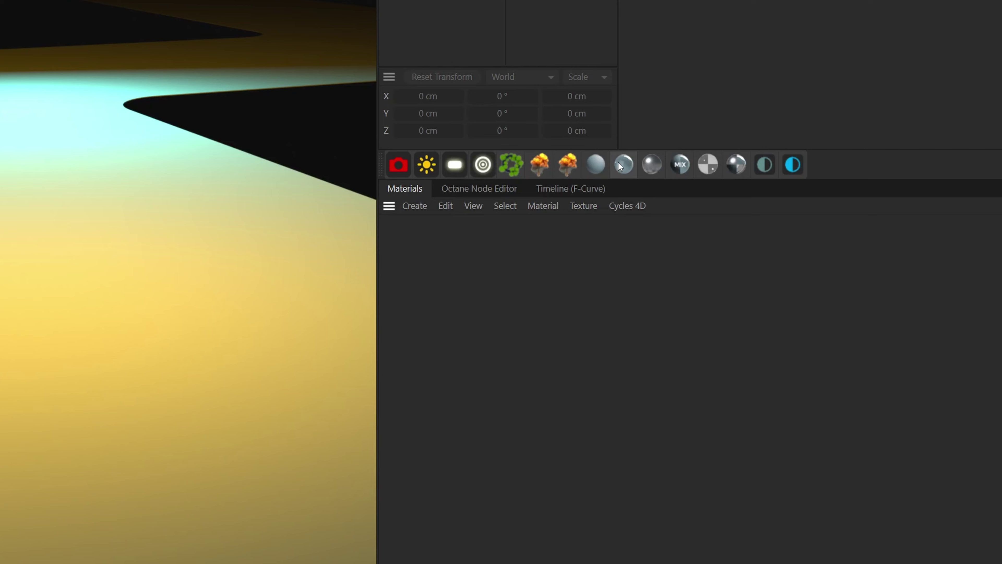
Create an Octane glossy material, load it into the node editor and convert it to a sub-material.
left_click(623, 164)
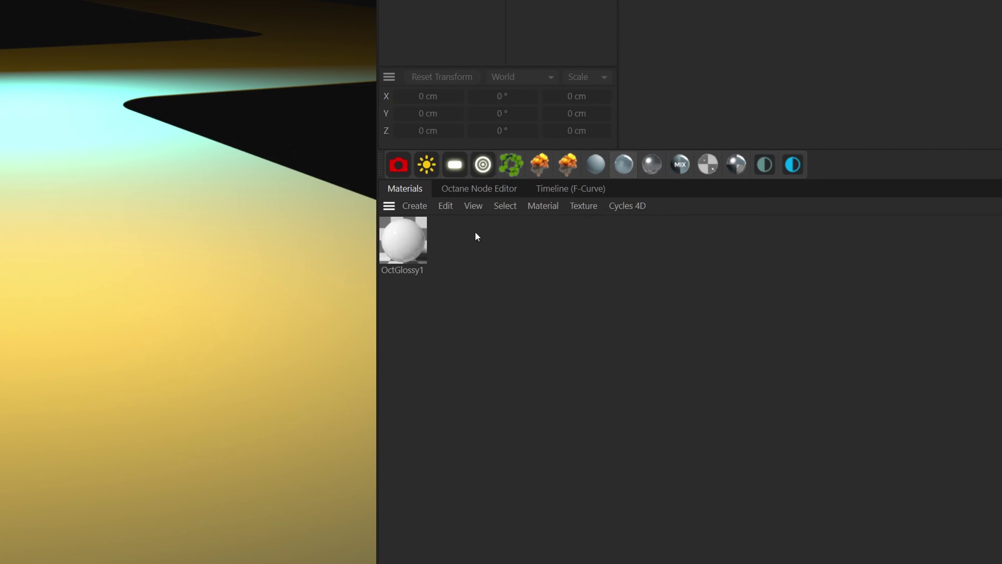
left_click(475, 194)
left_click(588, 225)
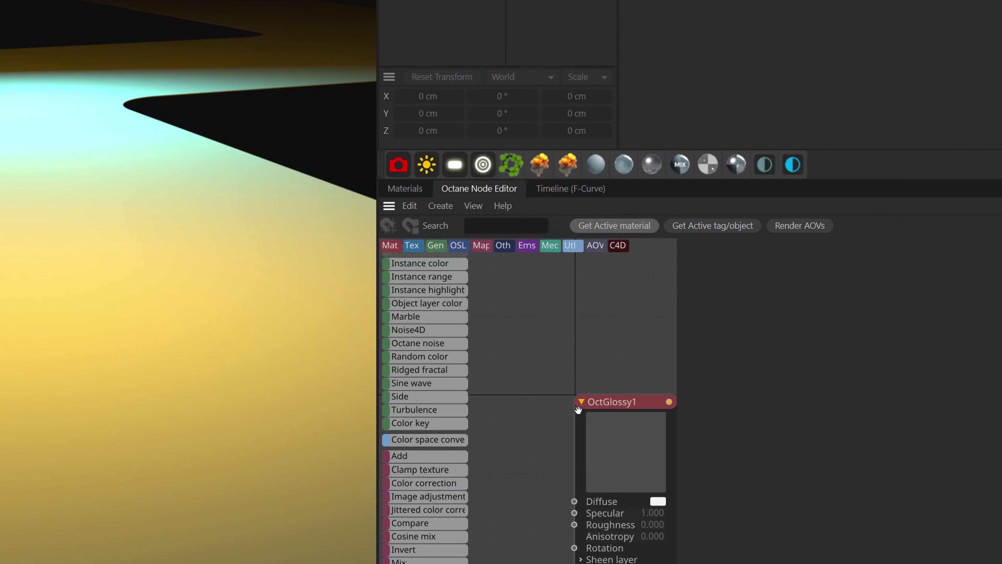
right_click(548, 354)
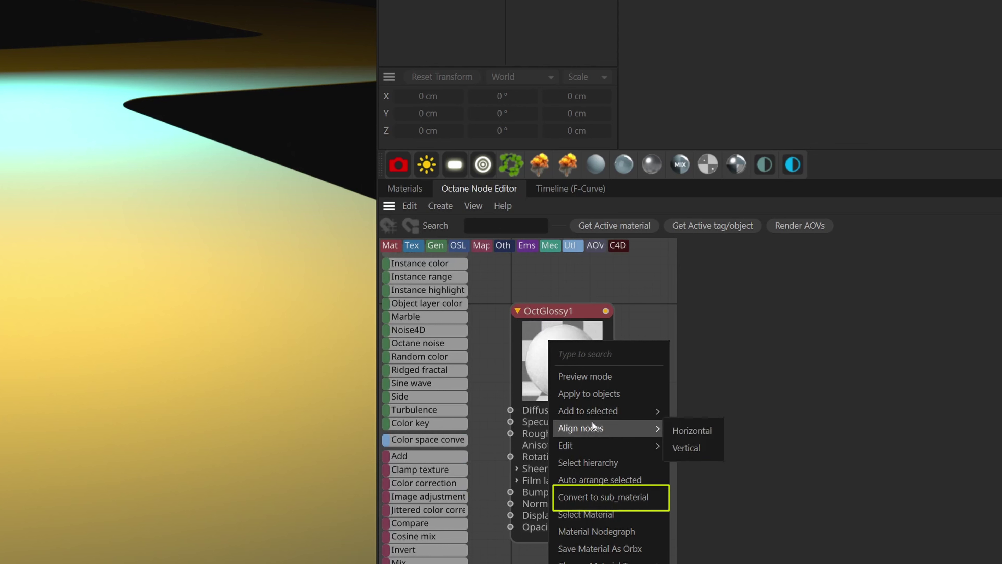
left_click(627, 495)
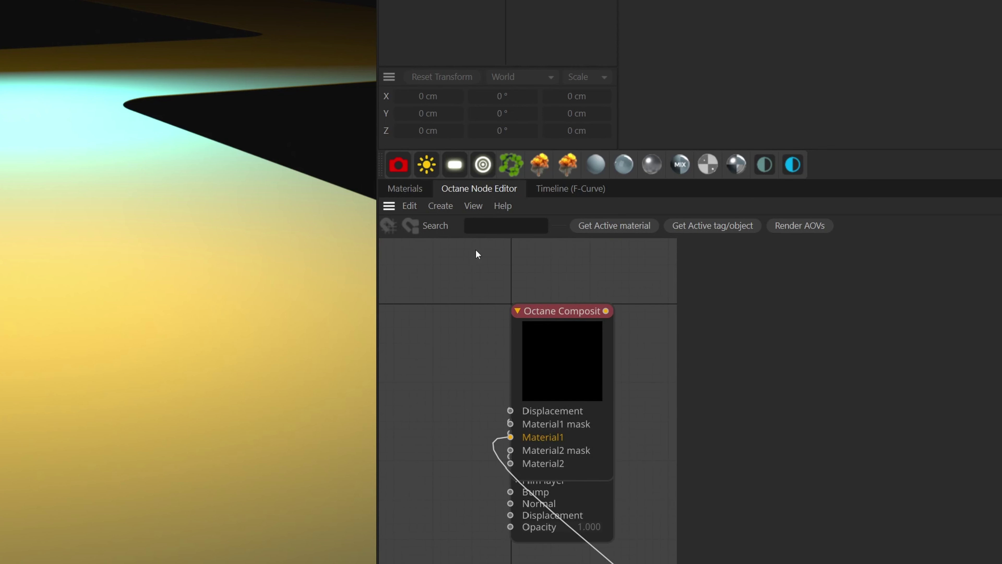
Delete the leftover OctGlossy1 material and apply the Octane Composite material to the Road object.
left_click(410, 187)
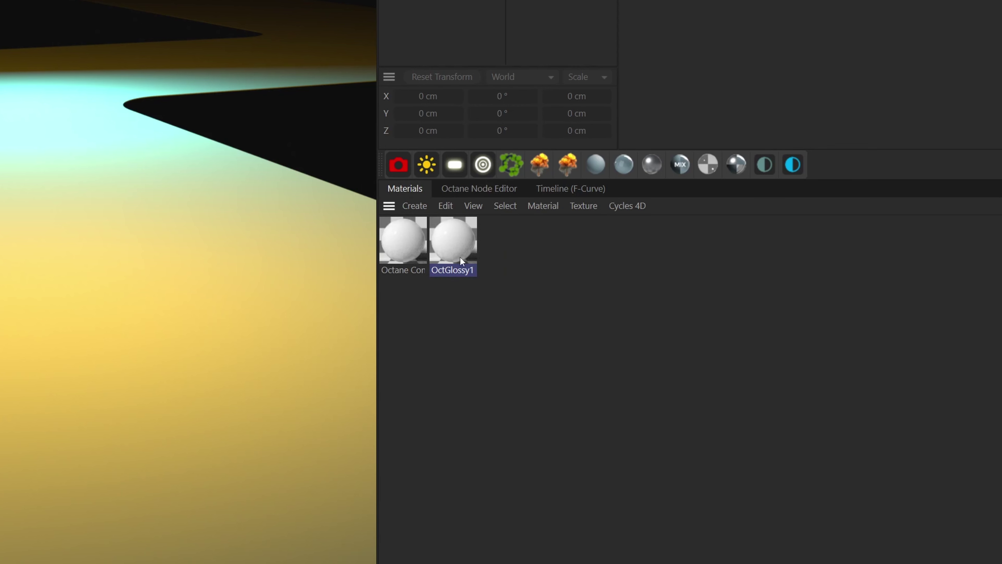
key("Delete")
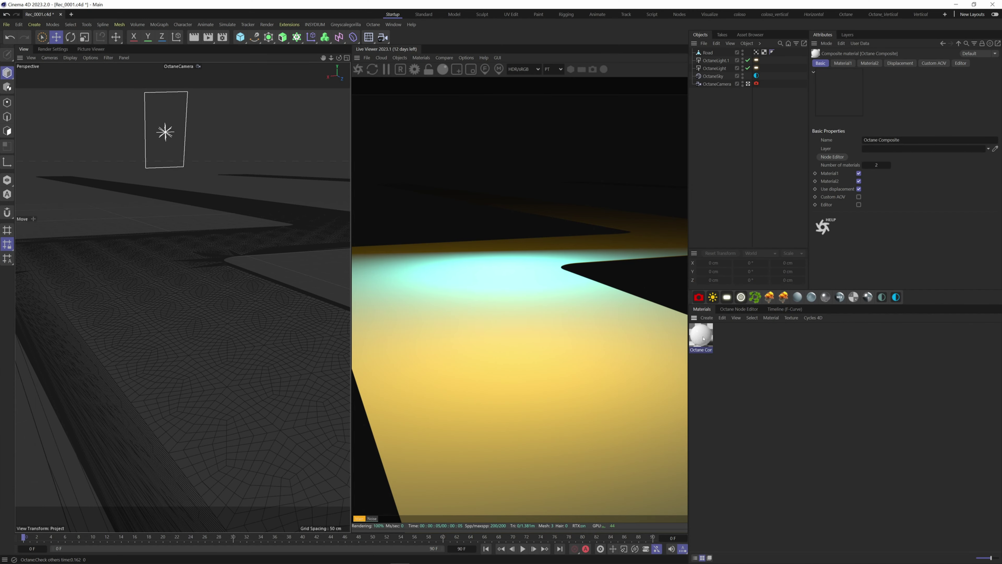
left_click_drag(709, 53, 710, 53)
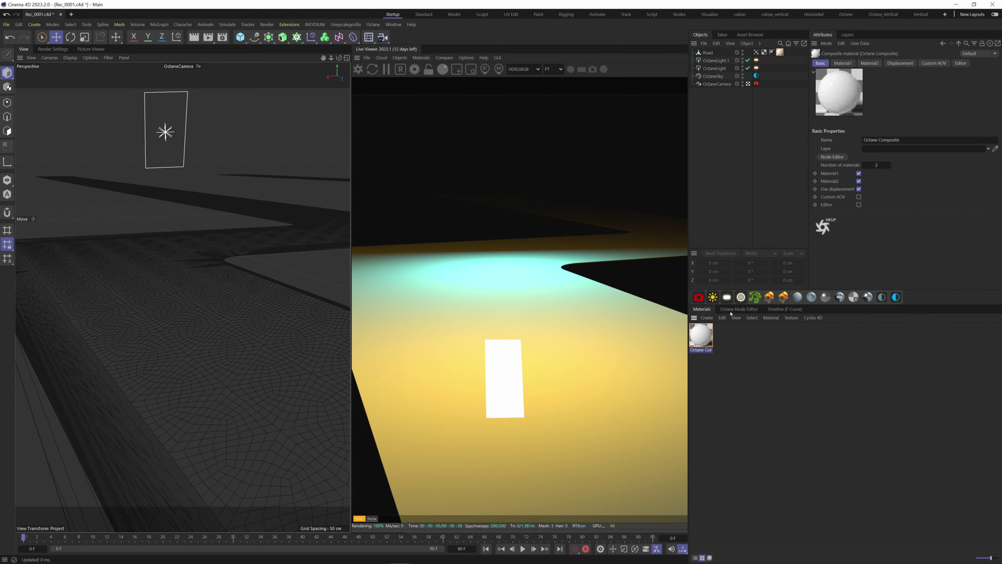
Open the Octane Composite material's node graph and move the Sub material node to the left of the composite node.
left_click(739, 309)
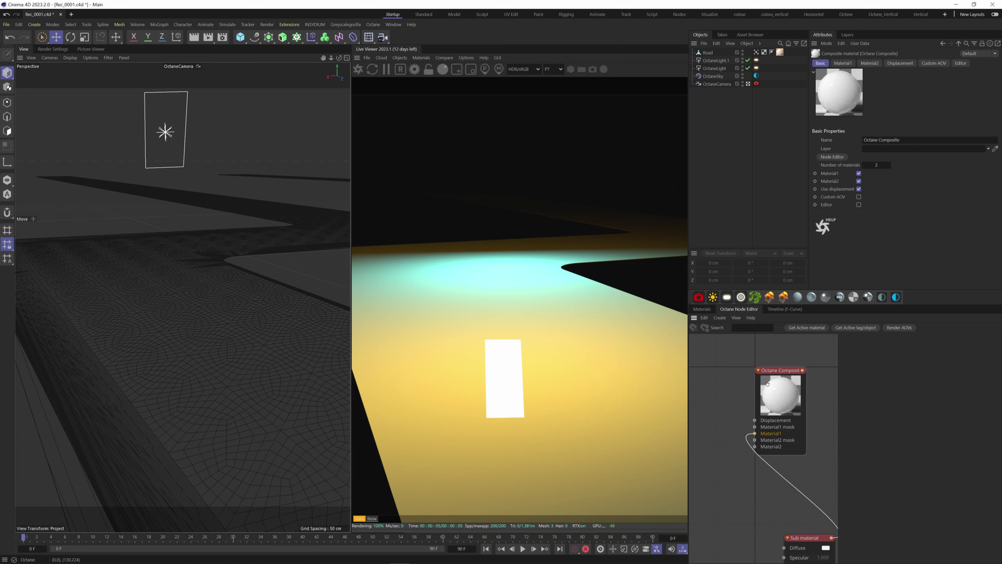
scroll(778, 491, "down", 3)
middle_click_drag(778, 491, 799, 450)
left_click_drag(815, 493, 712, 356)
left_click(711, 355)
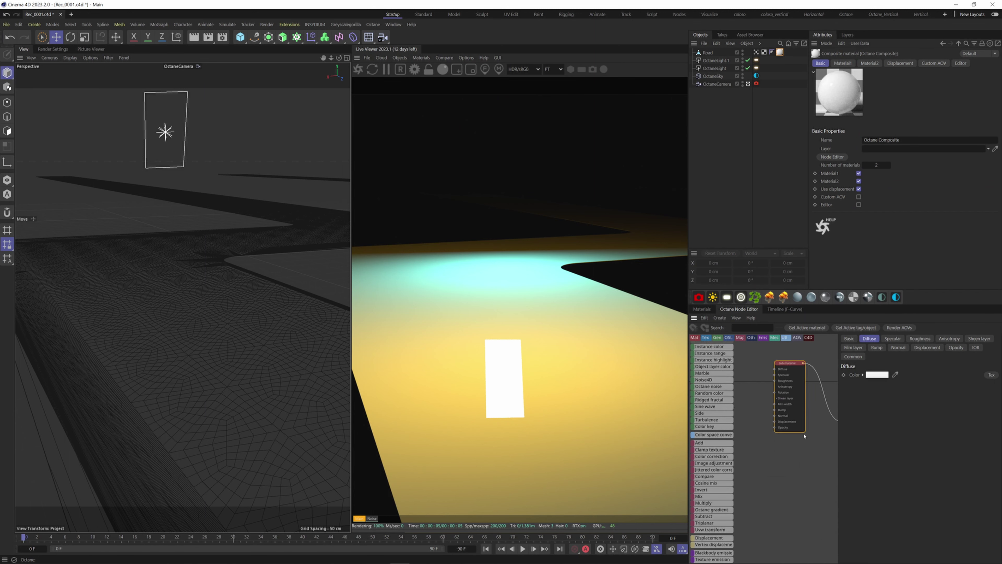
scroll(798, 412, "up", 3)
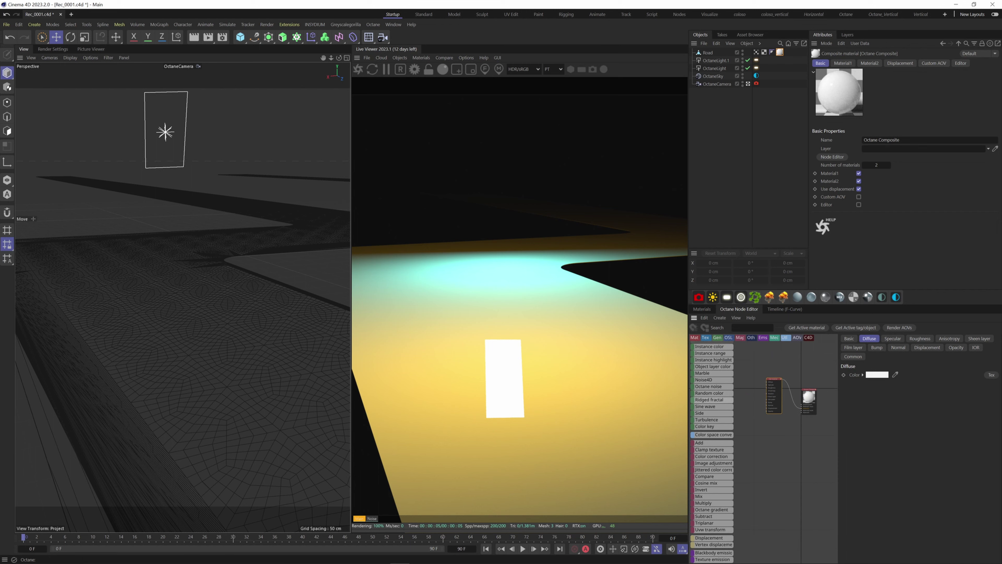
Import the Concrete019_8K Color, Normal and Roughness images from the Concrete folder into the node graph.
mouse_move(106, 559)
left_click(272, 511)
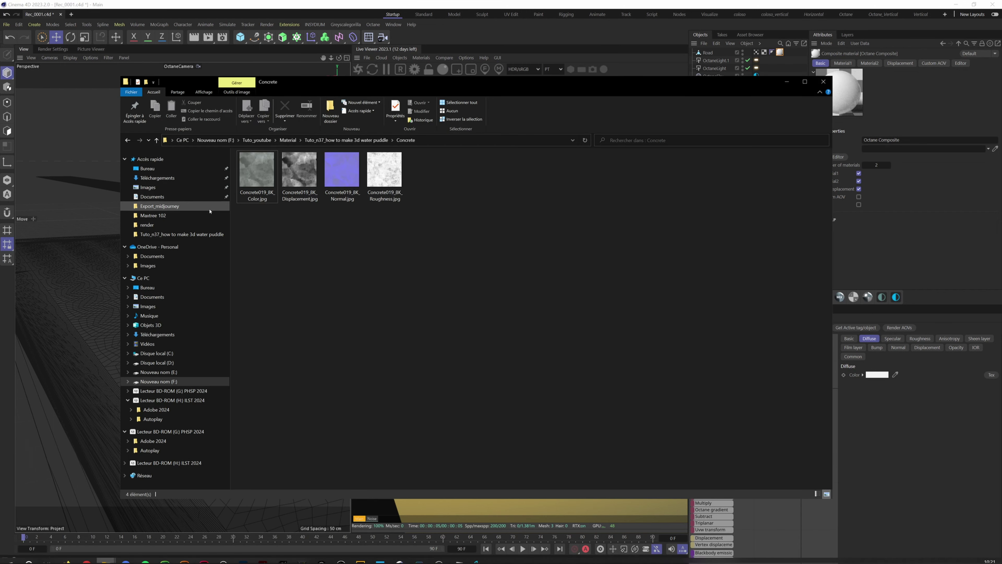
left_click(256, 176)
left_click(342, 174, "ctrl")
left_click(384, 171, "ctrl")
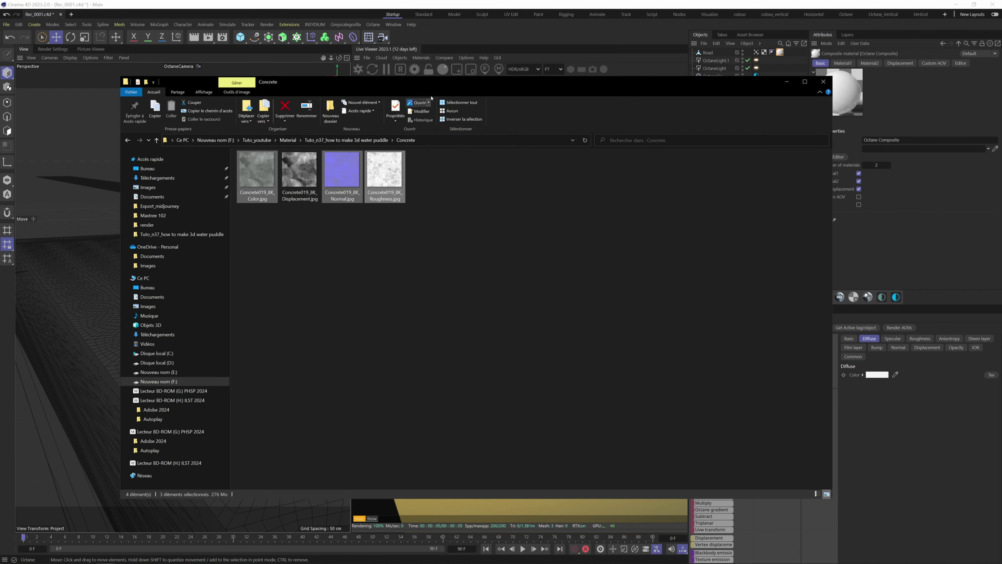
left_click_drag(436, 87, 249, 76)
left_click_drag(207, 157, 744, 408)
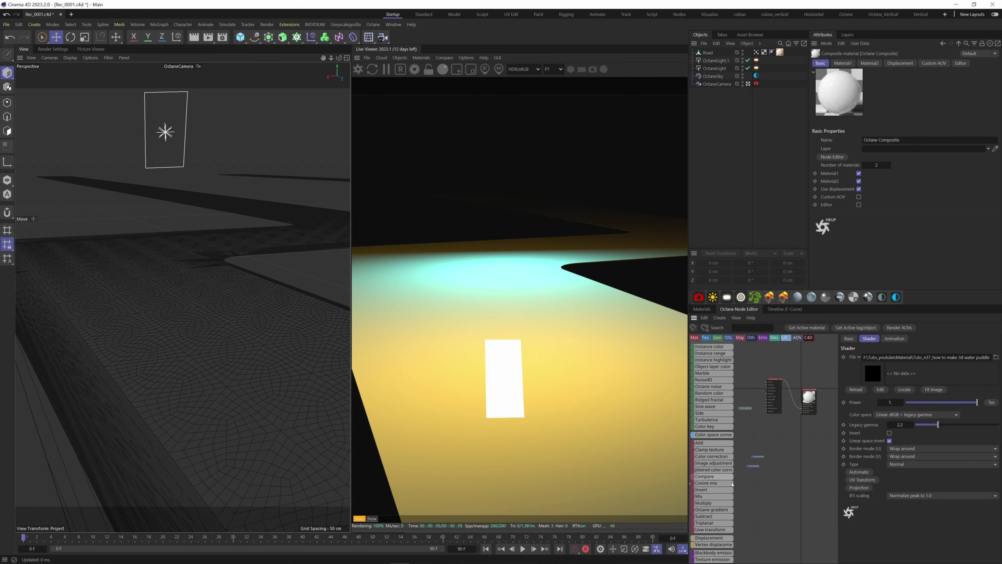
Delete the two extra nodes to the left of the imported concrete texture nodes.
middle_click_drag(742, 478, 804, 484)
left_click_drag(756, 468, 779, 504)
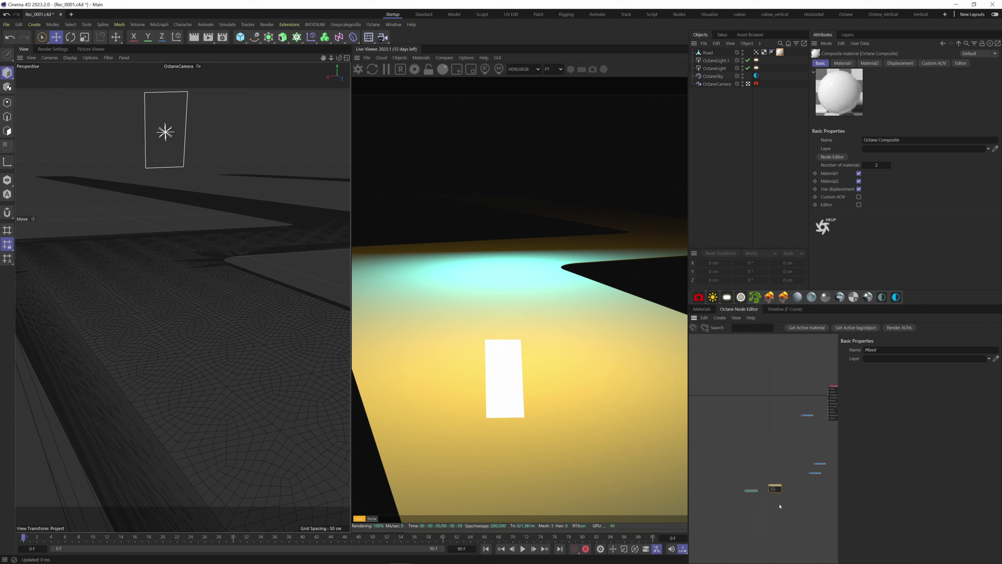
key("Delete")
Expand the Concrete019_8K_Color texture node and connect it to the Sub material's Diffuse input.
middle_click_drag(816, 424, 769, 426)
scroll(769, 425, "up", 3)
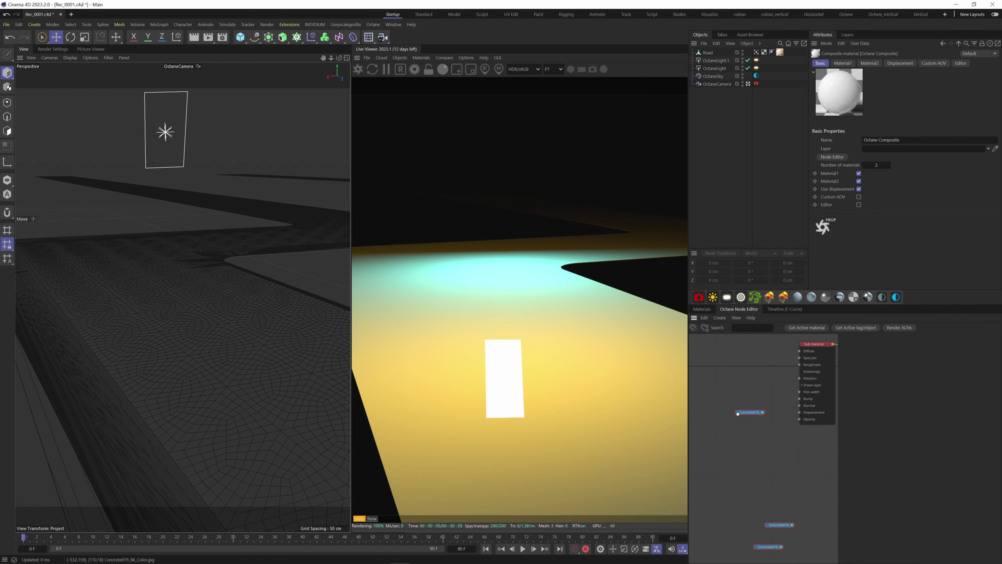
left_click(742, 413)
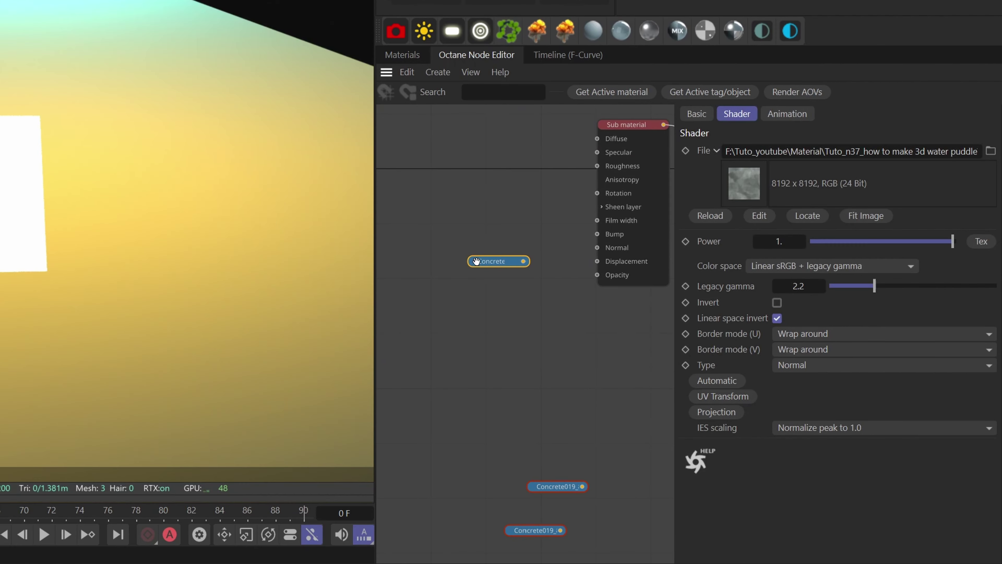
left_click_drag(615, 337, 604, 290)
middle_click_drag(619, 319, 643, 356)
scroll(618, 328, "up", 2)
left_click(490, 252)
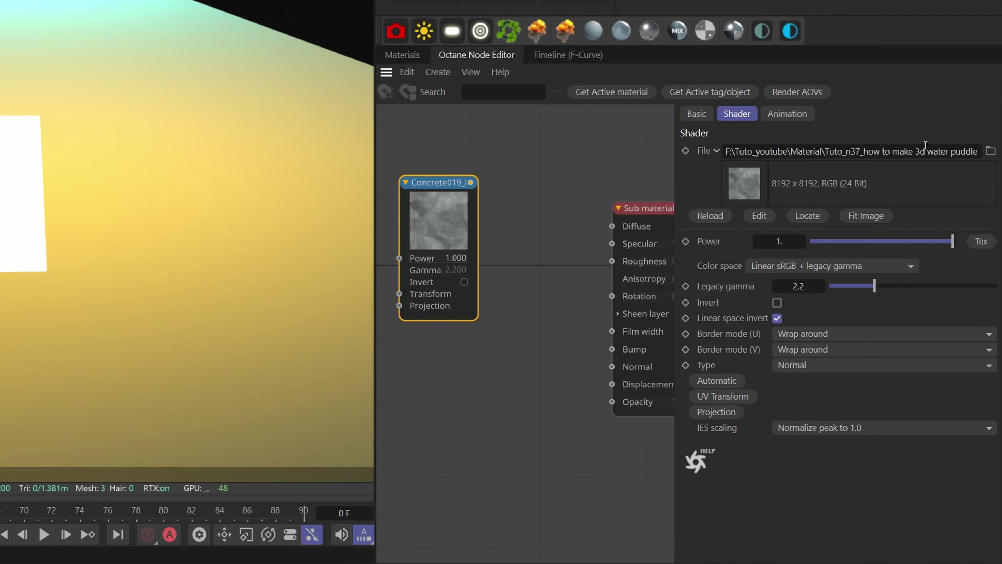
left_click_drag(470, 182, 612, 225)
Expand the Concrete019_8K_Roughness texture node and connect it to the Sub material's Roughness input.
scroll(553, 277, "down", 3)
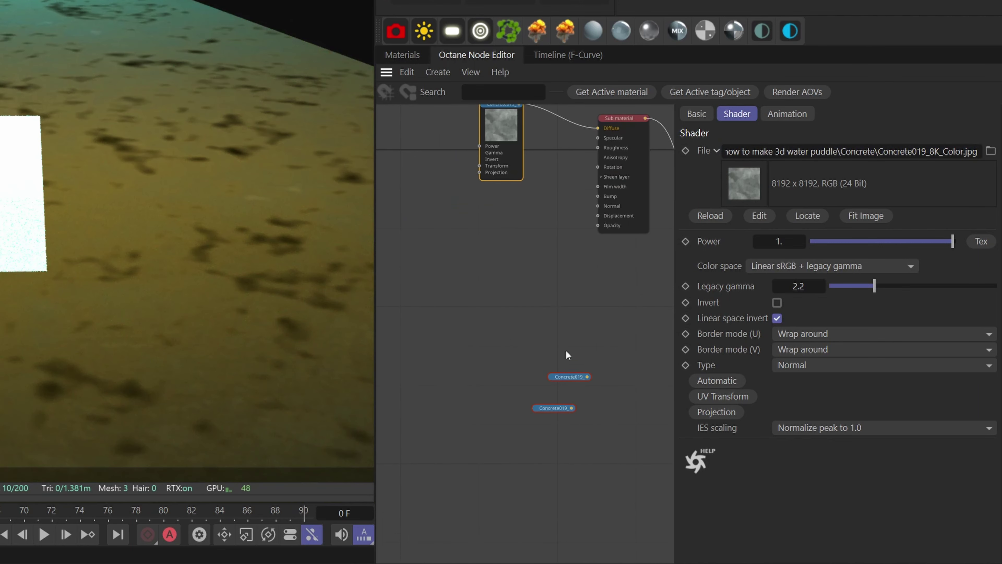
left_click(513, 246)
left_click(499, 249)
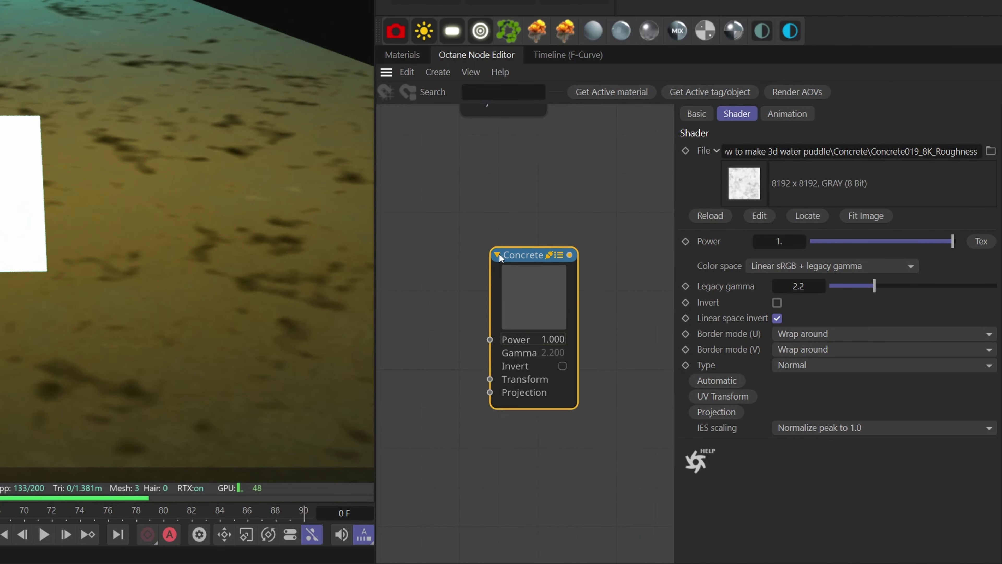
scroll(514, 238, "up", 2)
middle_click_drag(505, 211, 459, 261)
left_click_drag(463, 230, 596, 157)
Place the Concrete019_8K_Normal texture node below the roughness texture, expand it and connect it to the Sub material's Normal input.
scroll(572, 221, "down", 1)
middle_click_drag(540, 316, 538, 230)
left_click_drag(524, 419, 447, 253)
scroll(490, 246, "up", 2)
left_click(490, 245)
middle_click_drag(563, 213, 539, 268)
scroll(539, 268, "down", 1)
middle_click_drag(487, 304, 504, 335)
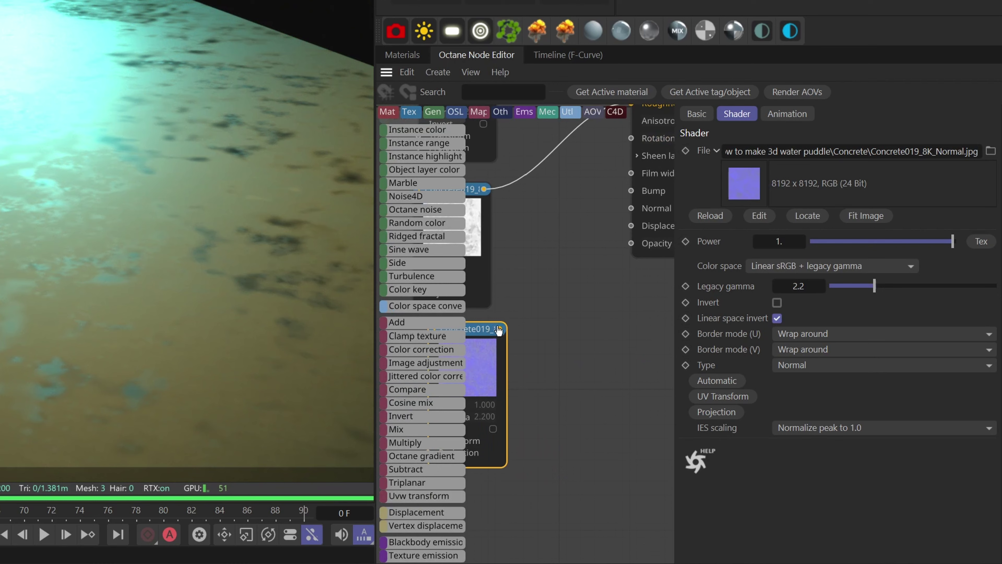
left_click_drag(499, 329, 631, 208)
Add a Transform node and connect it to the Transform inputs of the concrete color, roughness and normal textures.
scroll(574, 272, "down", 4)
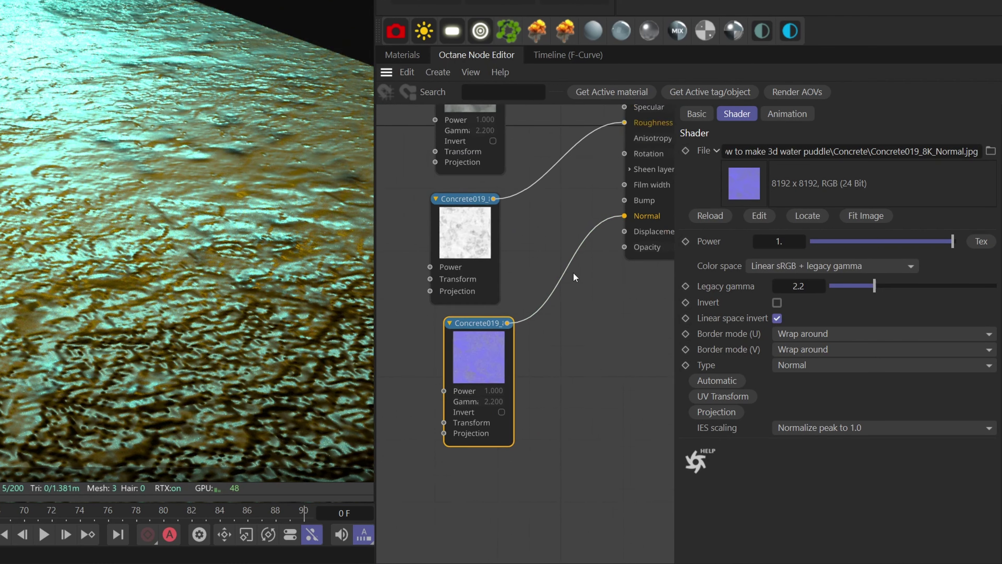
middle_click_drag(496, 197, 546, 246)
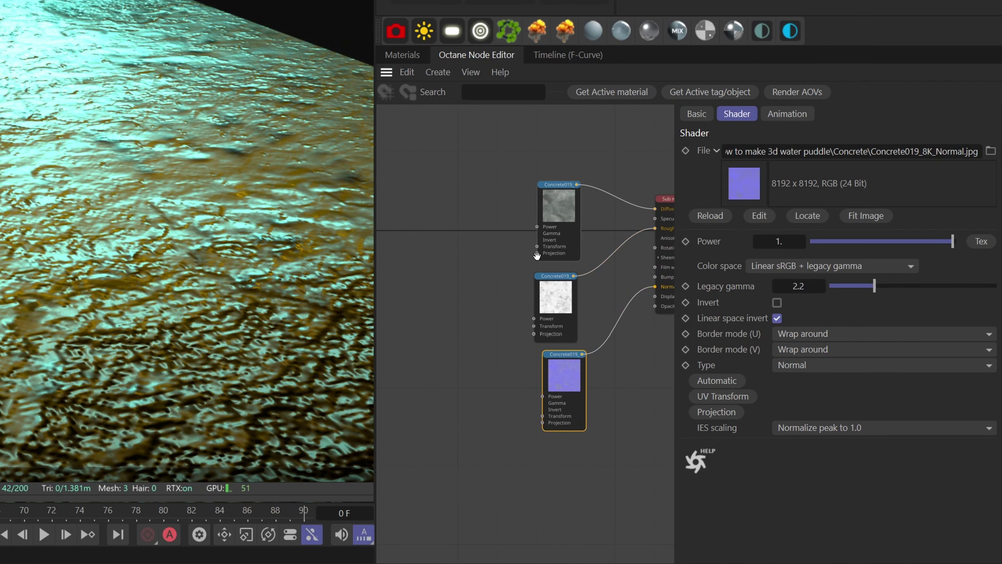
left_click_drag(538, 249, 533, 331)
left_click(572, 217)
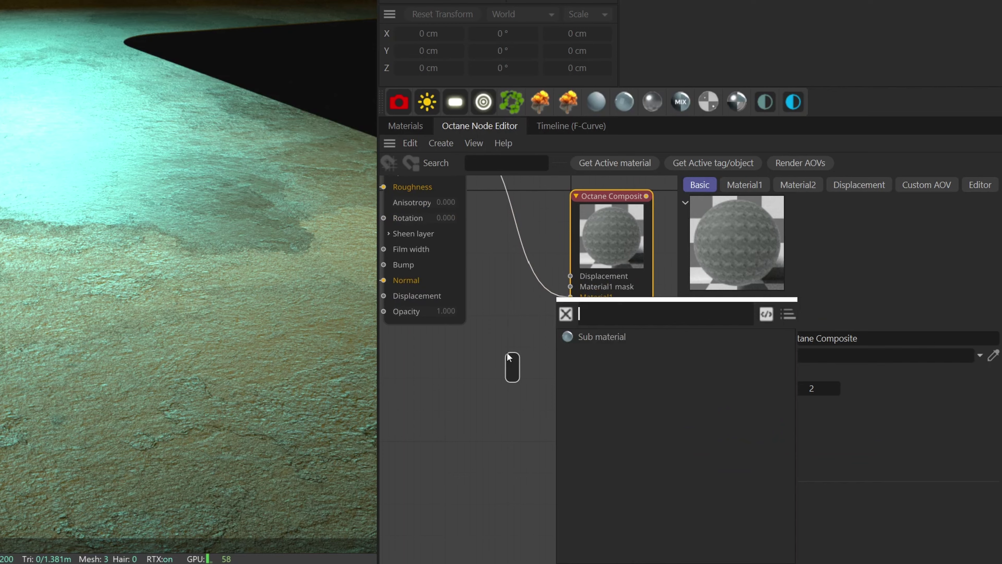
Add a second Sub material to the composite's Material2 input and a float texture to its Material2 mask input.
left_click(603, 338)
left_click_drag(490, 383, 414, 560)
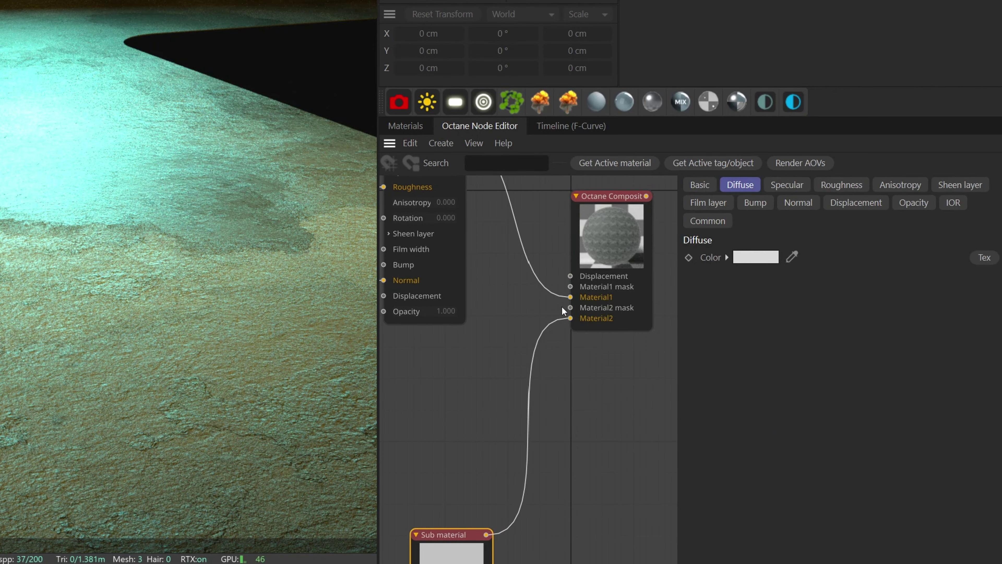
left_click_drag(581, 306, 499, 355)
left_click(600, 360)
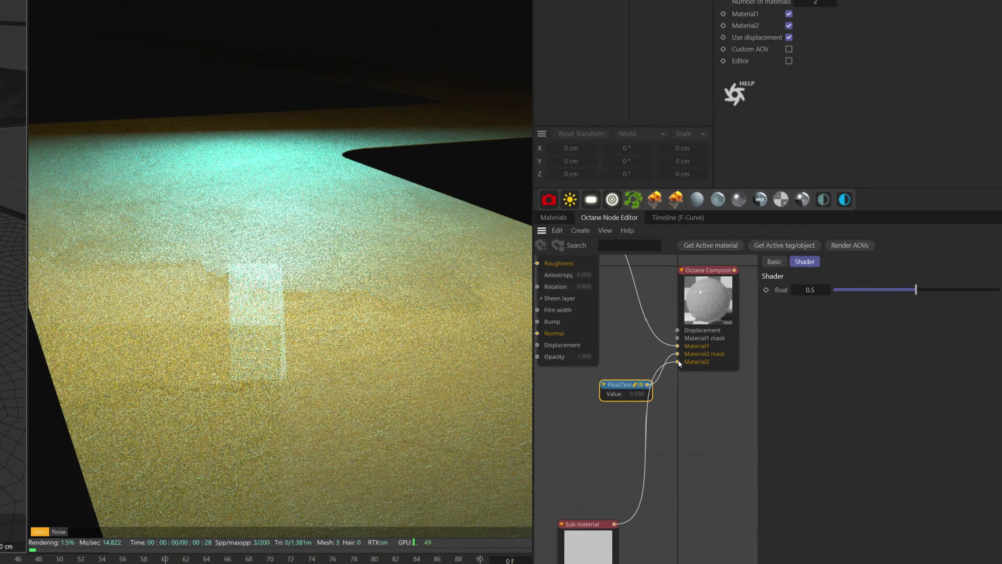
left_click(531, 467)
Try the Material2 mask's float value at 0 and about 0.17, and set it to 1.
scroll(531, 467, "down", 3)
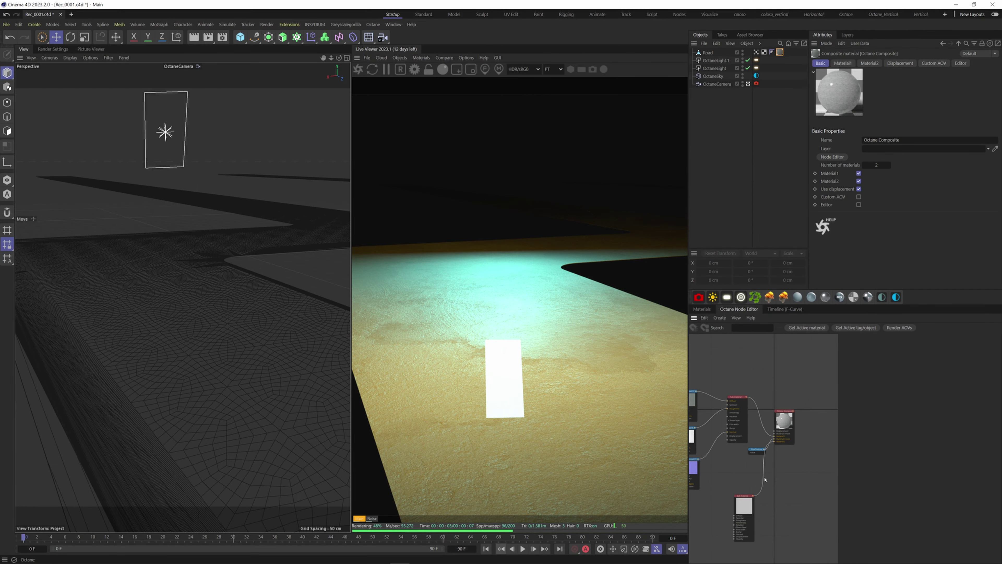
scroll(764, 479, "up", 1)
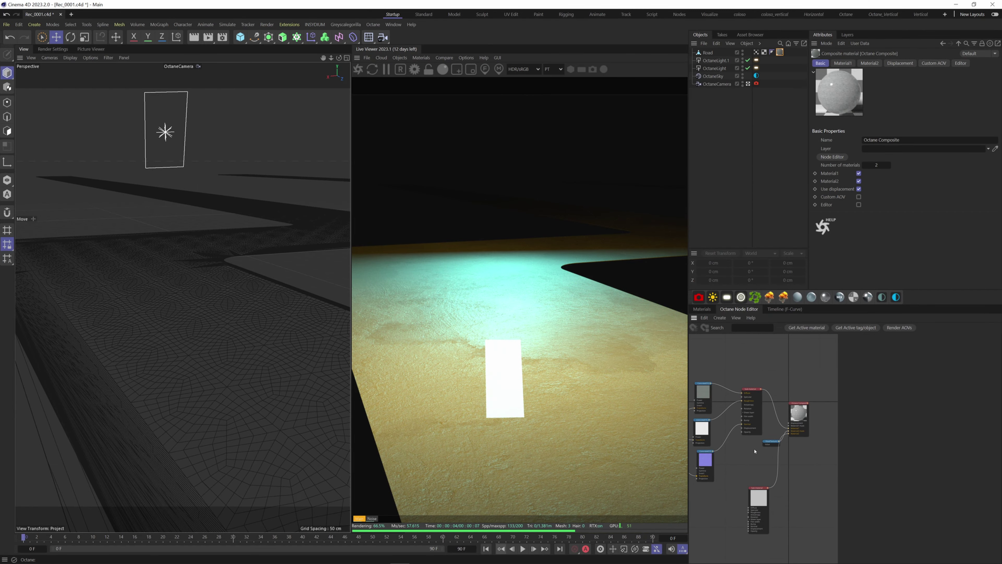
left_click(765, 443)
left_click_drag(928, 358, 889, 357)
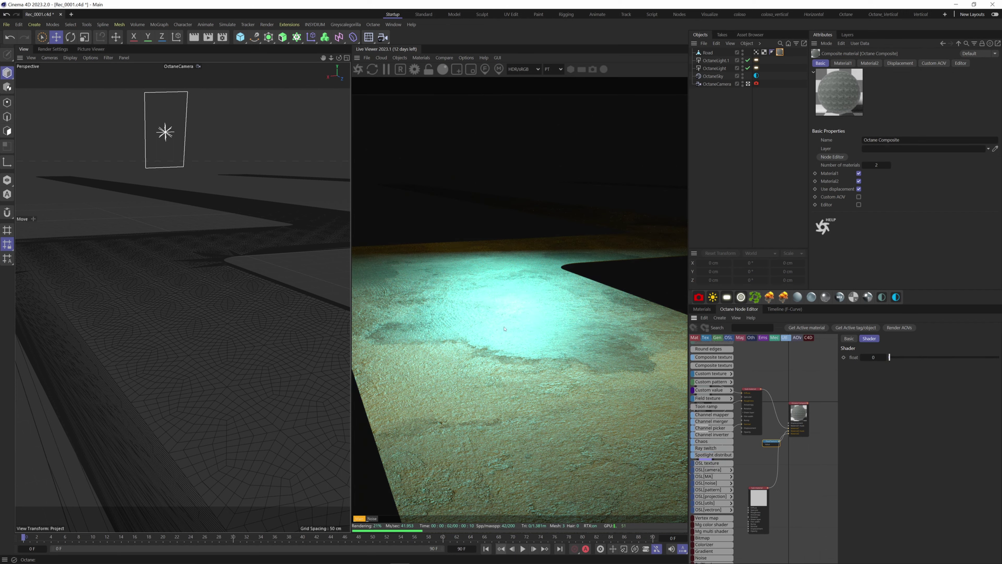
left_click_drag(889, 358, 907, 357)
left_click(881, 358)
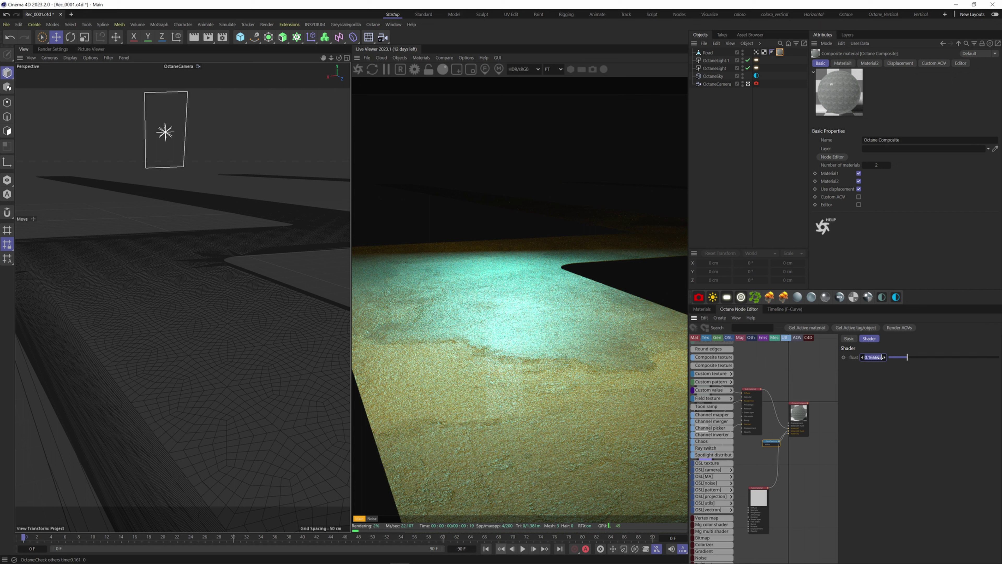
type("1")
key("Return")
Connect the concrete color texture to the Diffuse input of the second Sub material as well.
middle_click_drag(794, 462, 809, 431)
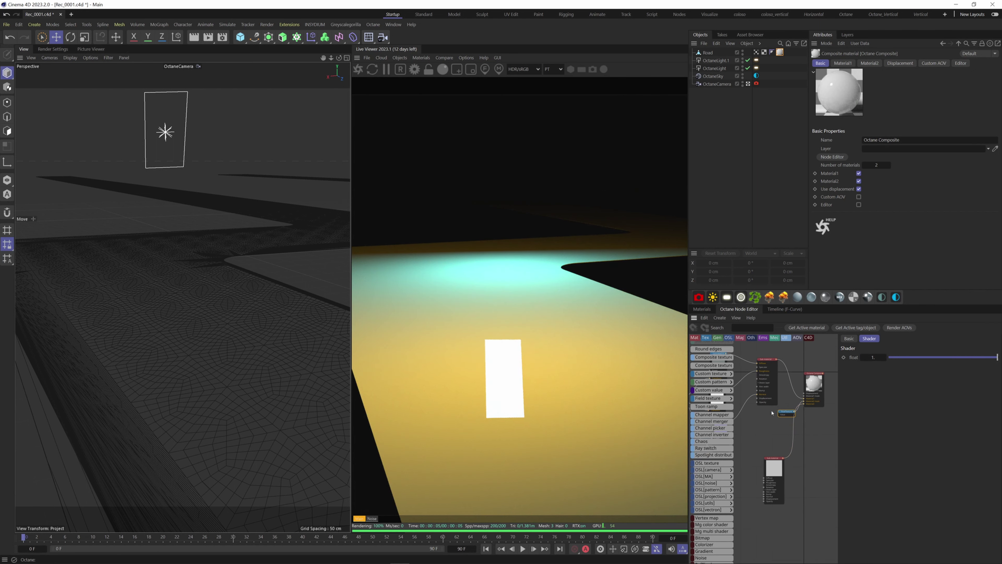
middle_click_drag(779, 438, 832, 424)
scroll(795, 409, "down", 2)
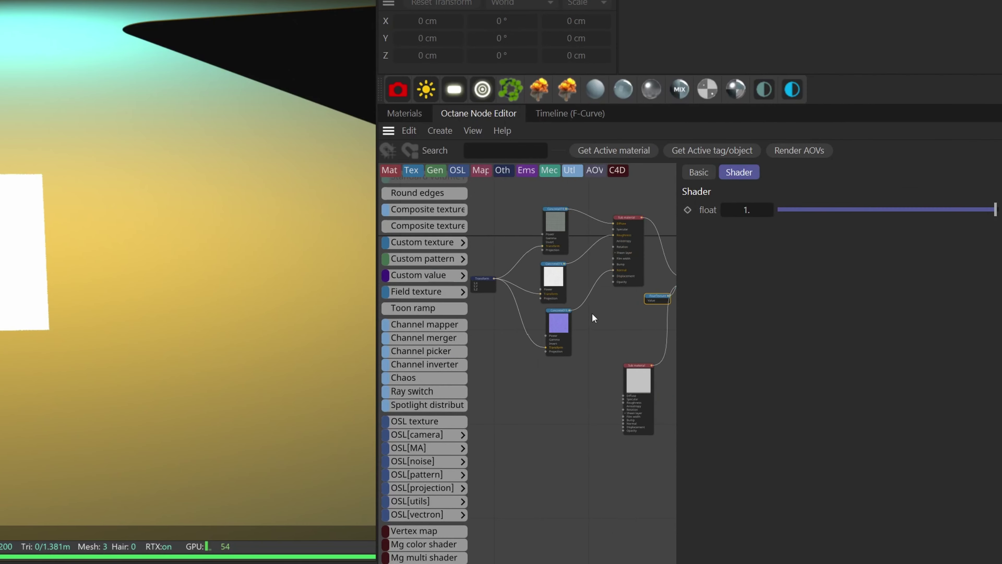
middle_click_drag(593, 315, 571, 294)
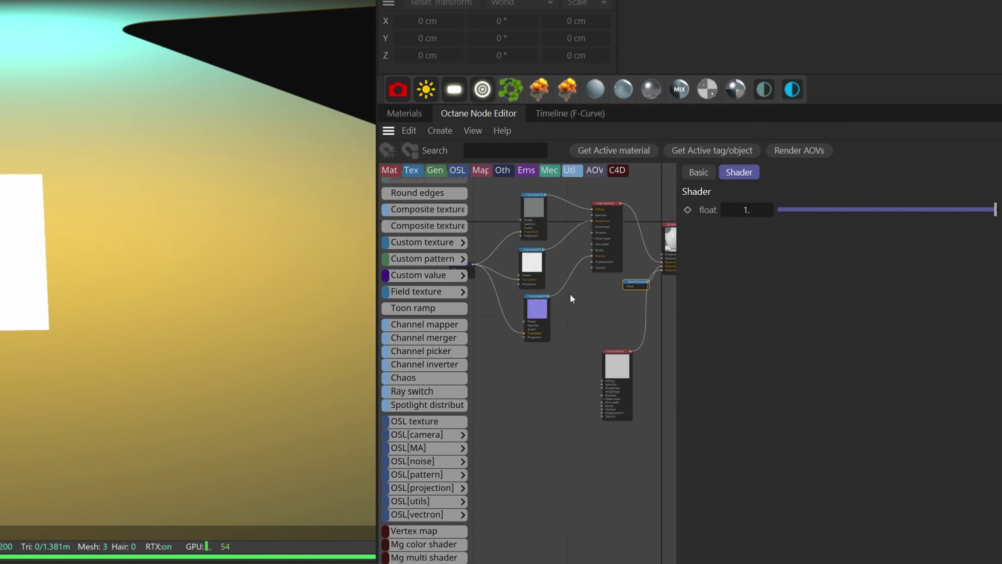
left_click(531, 203)
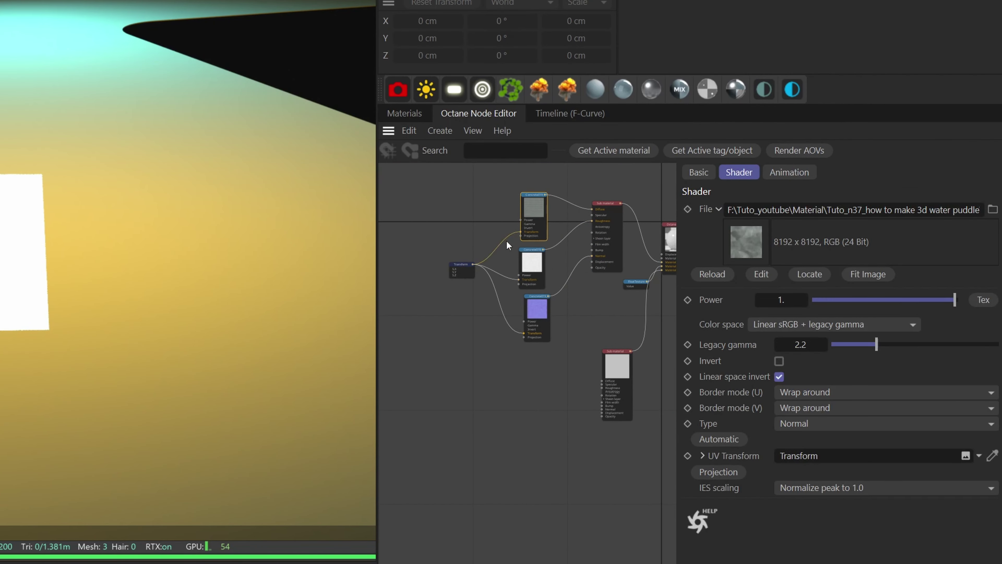
left_click_drag(543, 200, 603, 382)
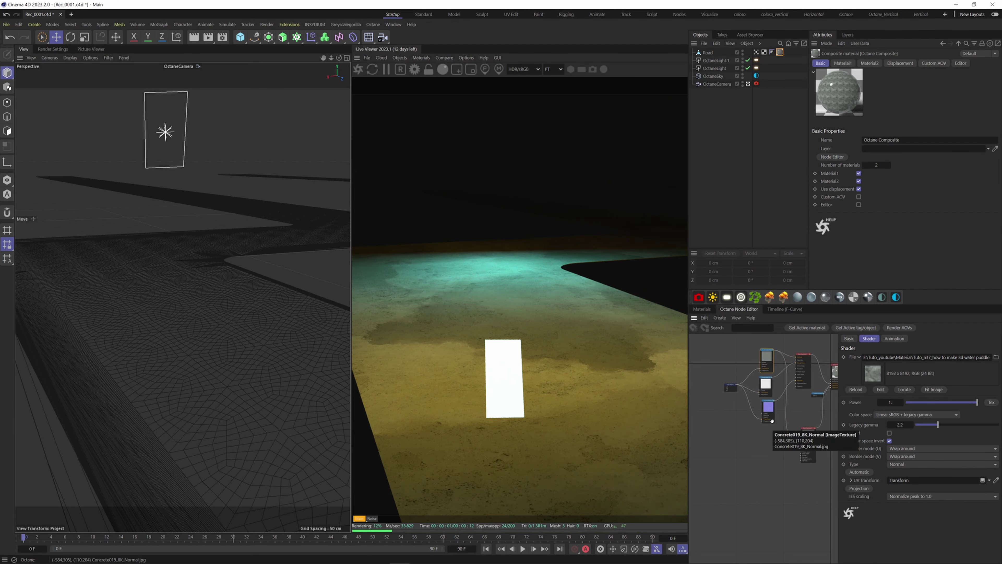
left_click(558, 404)
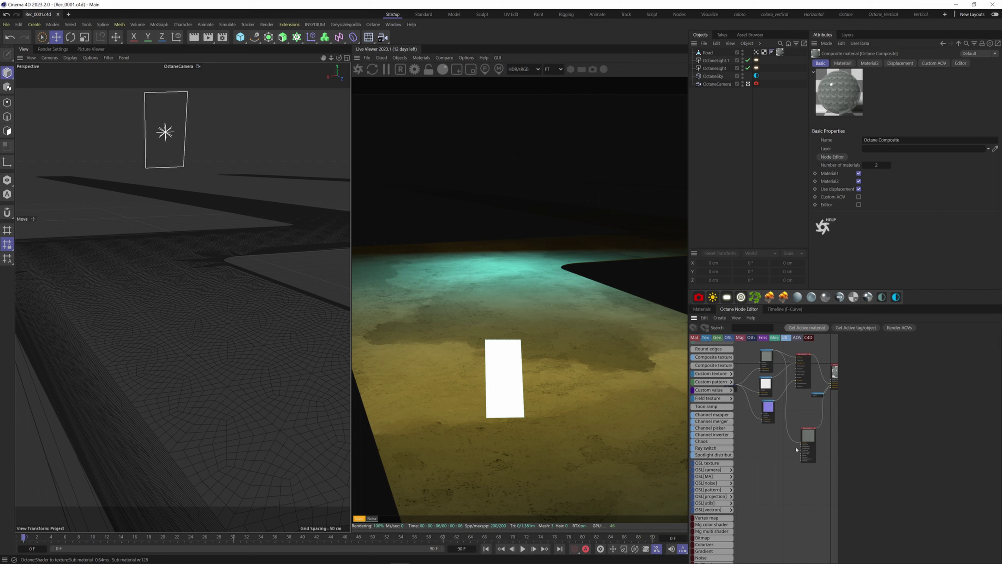
Bring the black-and-white puddle map Map_19.png from the 8K texture folder into the node graph as an image texture.
left_click_drag(837, 420, 928, 419)
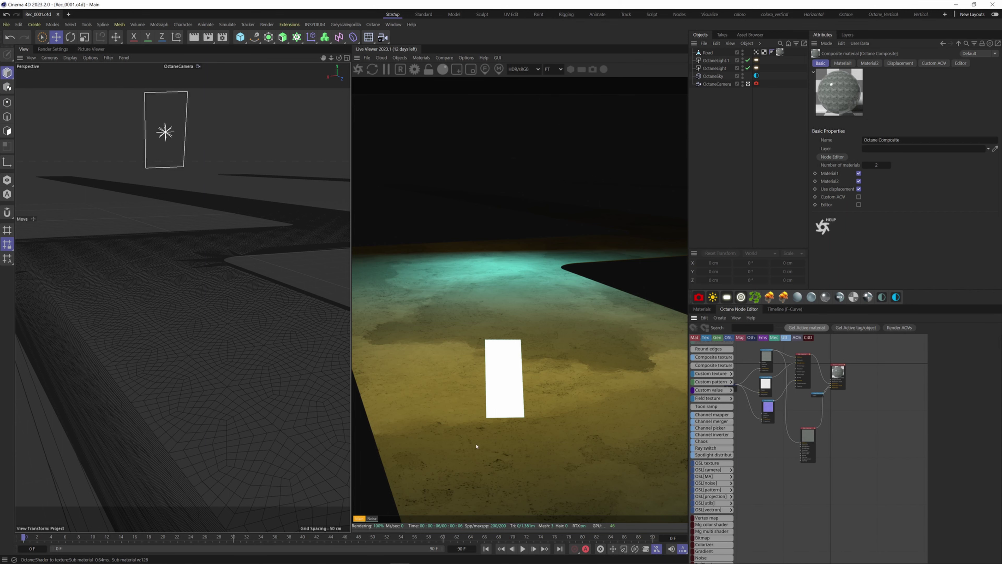
left_click(106, 555)
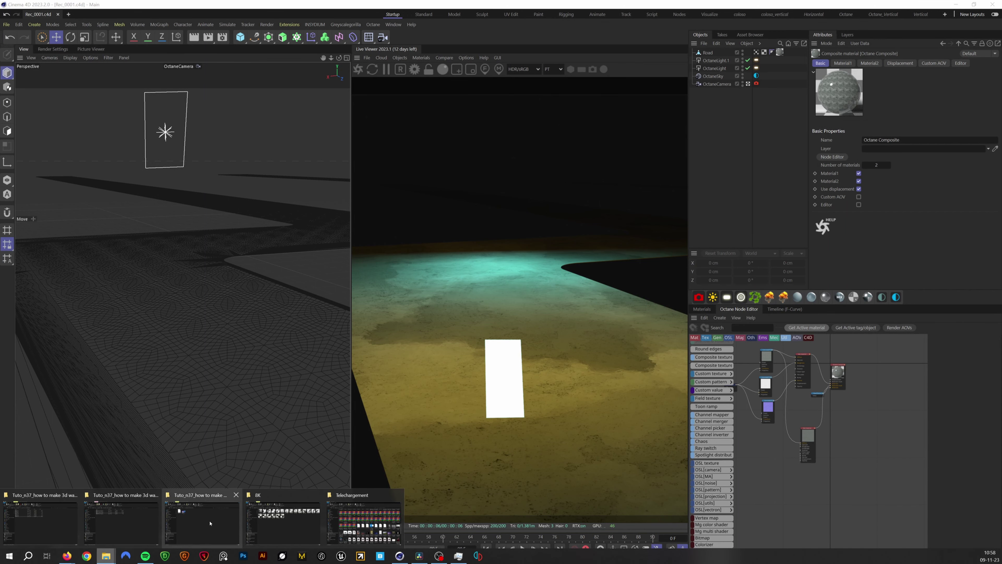
left_click(276, 519)
left_click_drag(240, 203, 764, 445)
left_click(812, 409)
scroll(813, 407, "up", 4)
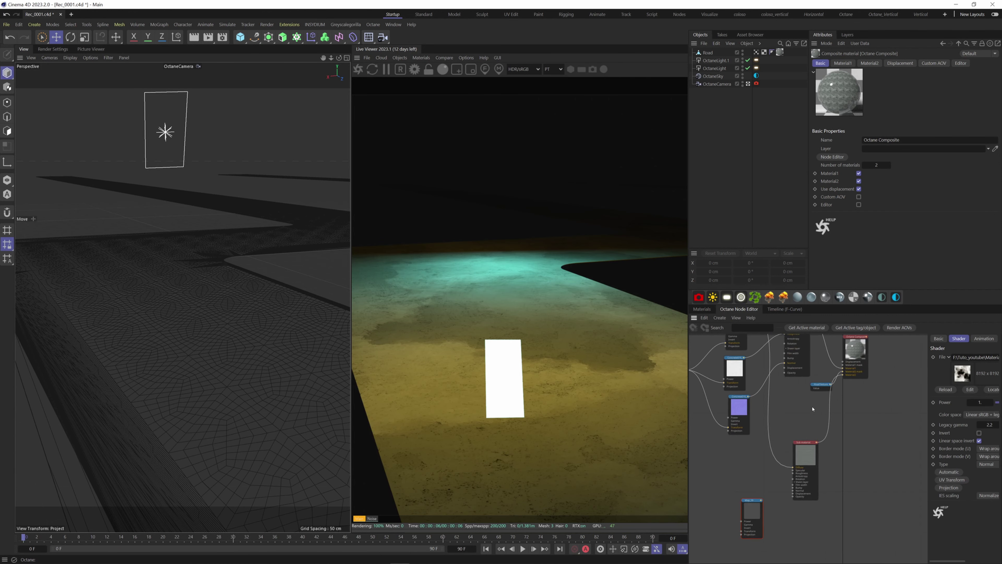
Replace the float texture on the composite's Material2 mask input with the black-and-white map texture.
left_click_drag(823, 384, 810, 406)
key("Delete")
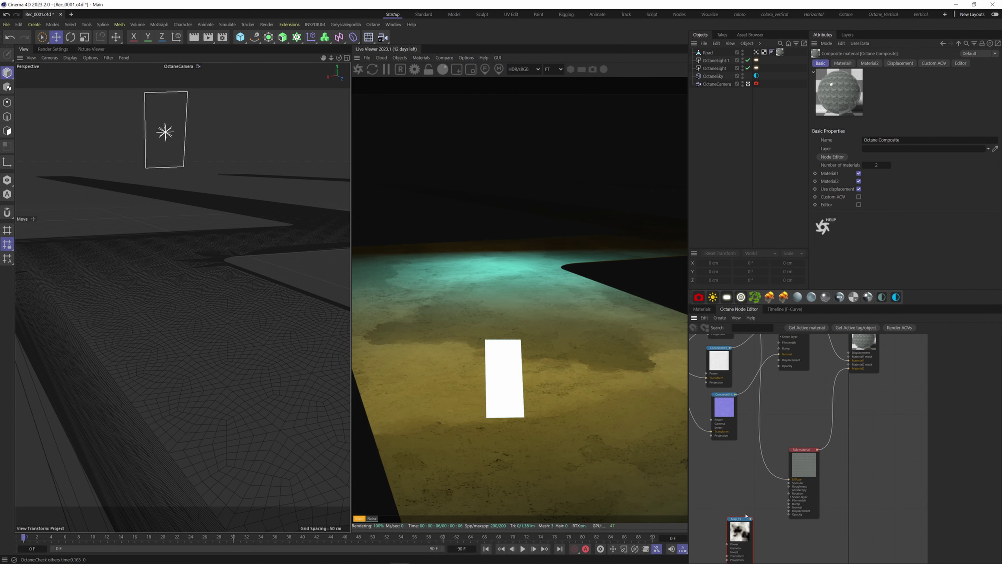
left_click_drag(746, 516, 805, 387)
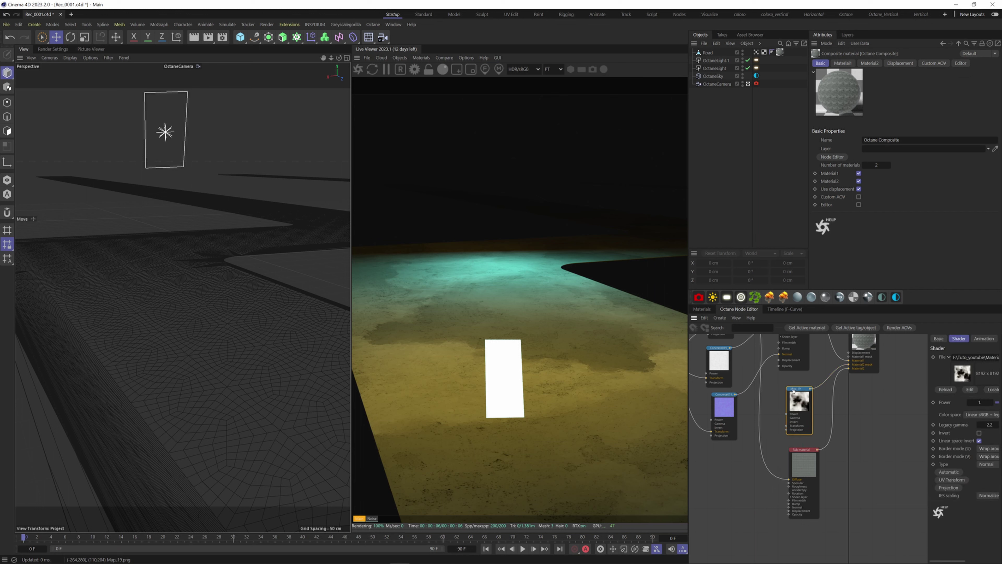
Add a Transform node to the UV Transform of the black-and-white mask texture and tidy the node placement.
left_click_drag(794, 390, 772, 398)
left_click(805, 407)
left_click(809, 395)
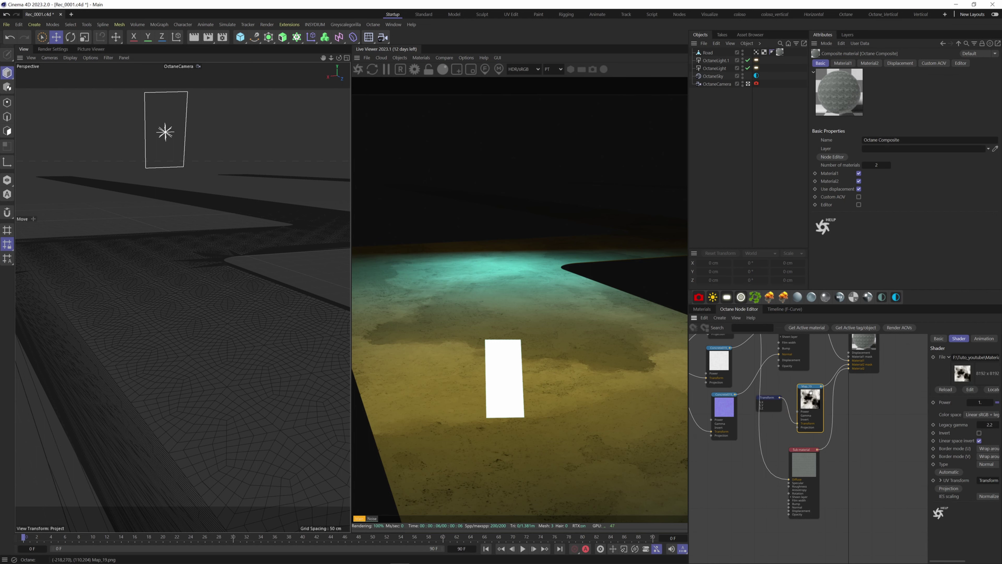
Solo the black-and-white mask texture for preview and open the settings of its Transform node.
right_click(820, 389)
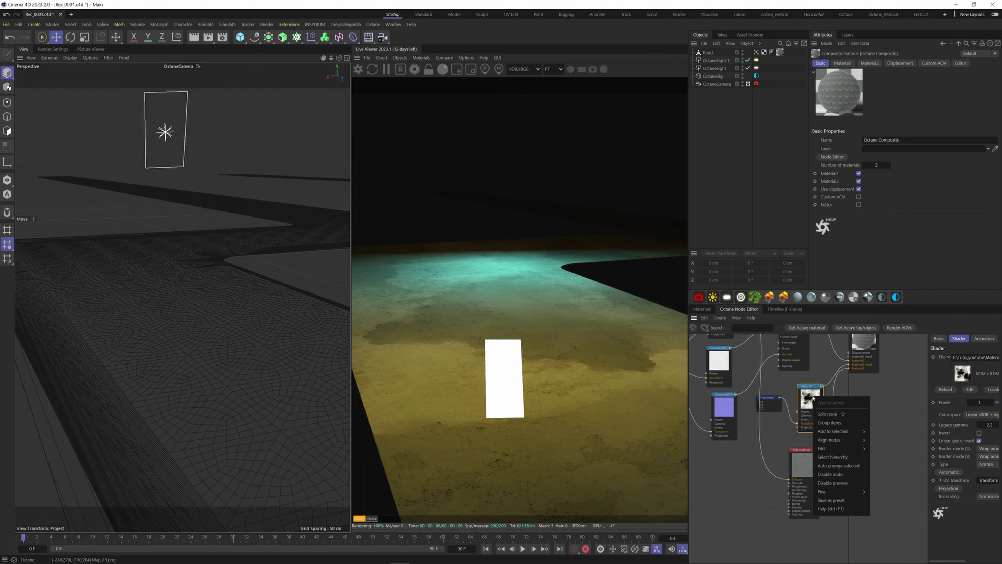
left_click(831, 415)
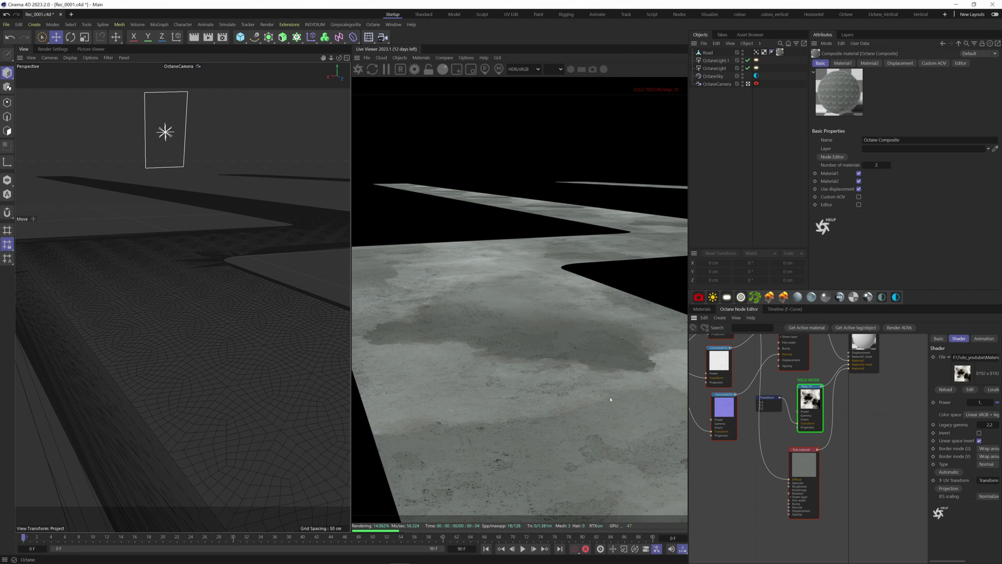
left_click(768, 398)
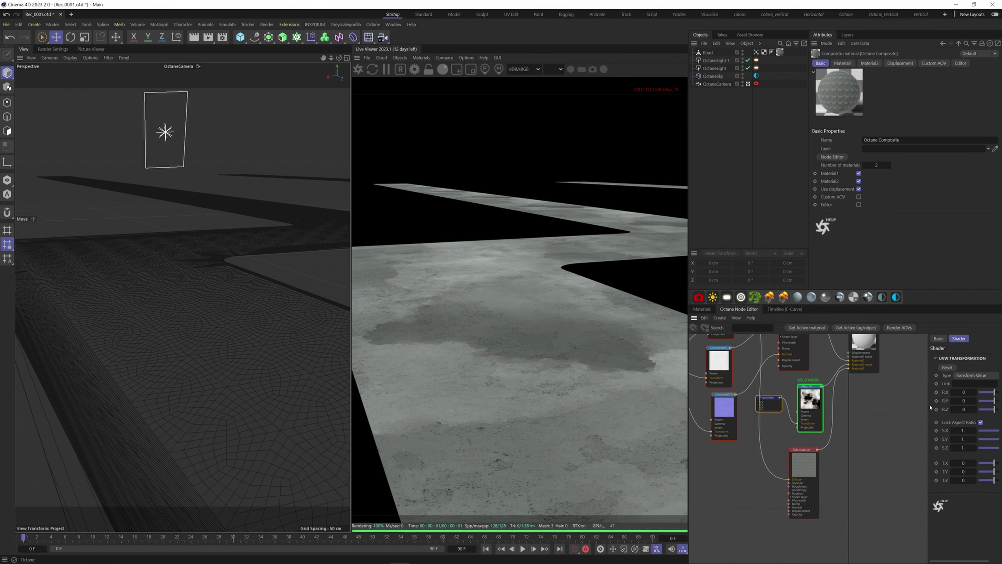